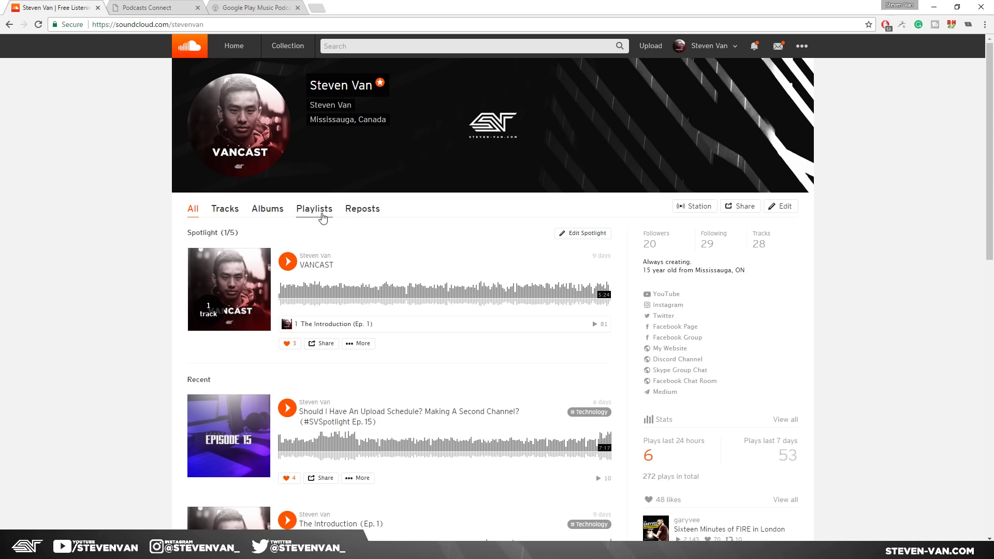
Open SoundCloud's Content settings, where the podcast's RSS feed address is shown
key("alt+Left")
left_click(801, 46)
left_click(761, 286)
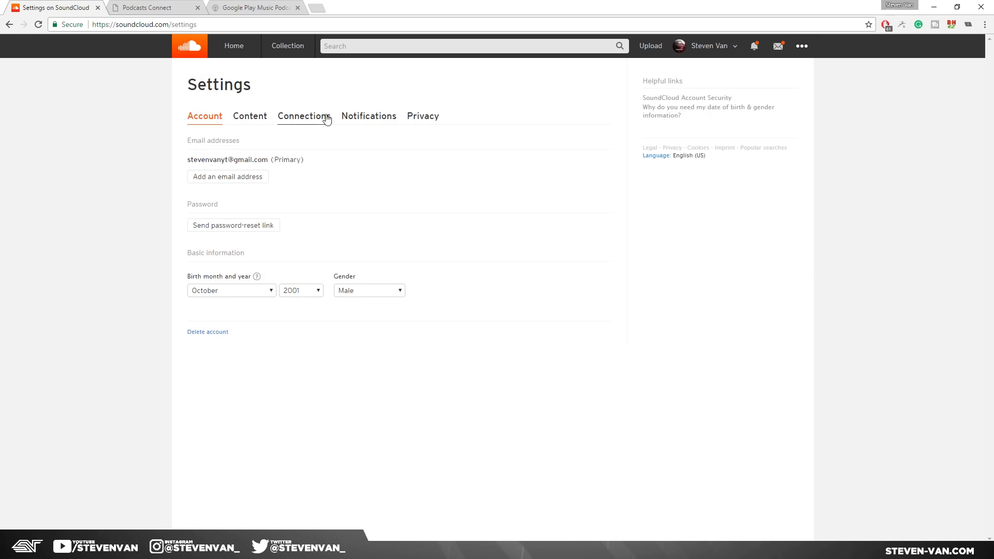
left_click(250, 116)
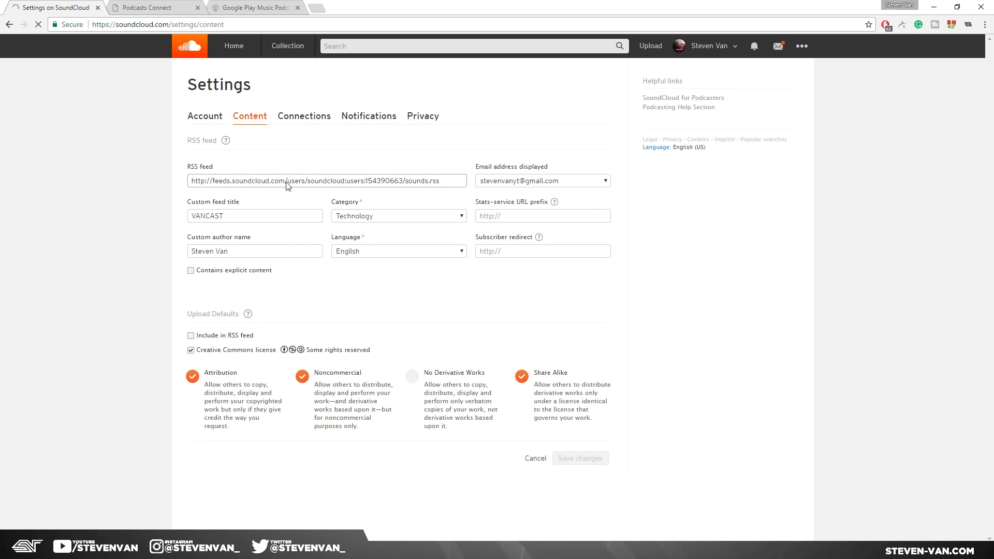
Select the RSS feed address and copy it to the clipboard
triple_click(292, 185)
right_click(290, 184)
left_click(301, 188)
left_click(307, 162)
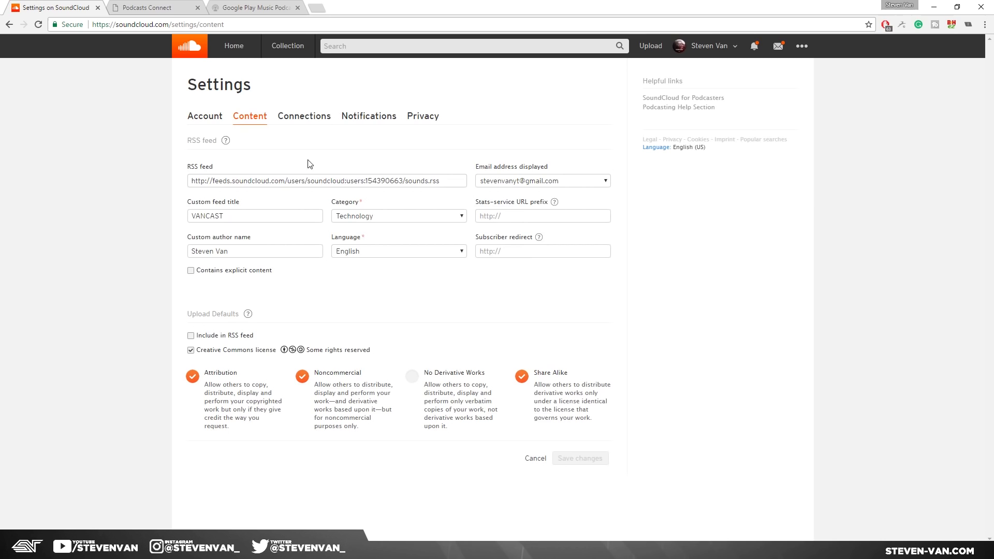
triple_click(268, 181)
right_click(268, 180)
left_click(283, 188)
left_click(315, 150)
Start a new podcast feed in both Podcasts Connect and Google Play Music
left_click(147, 7)
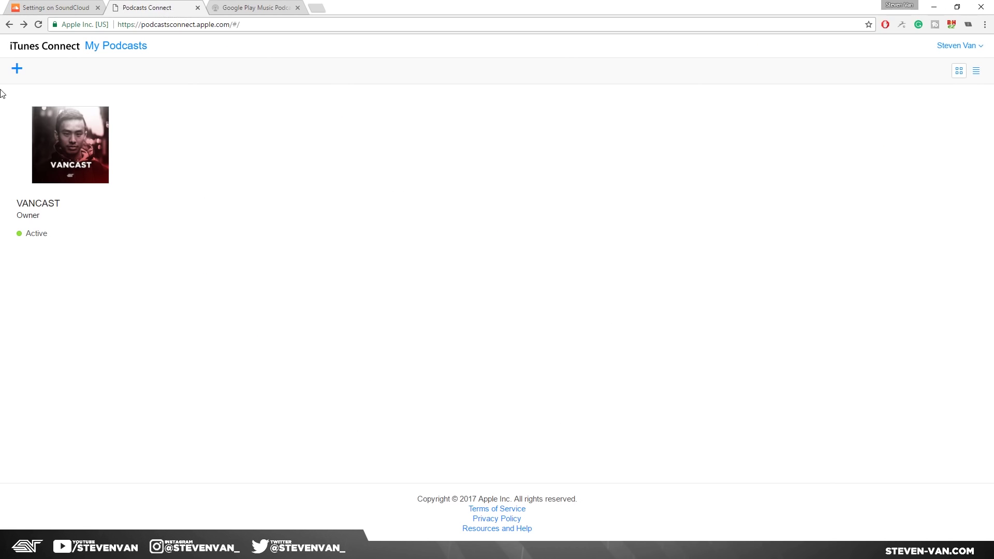
left_click(249, 7)
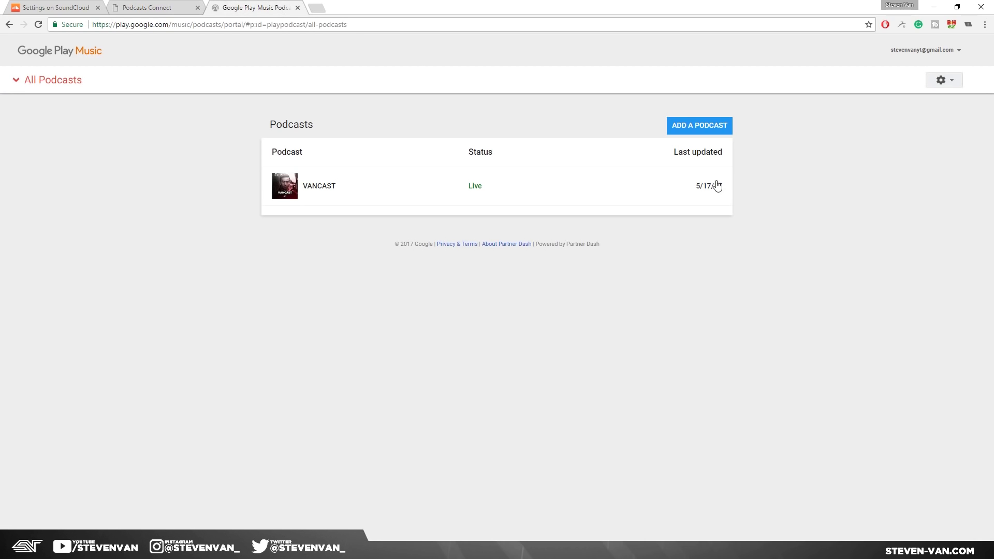
left_click(180, 7)
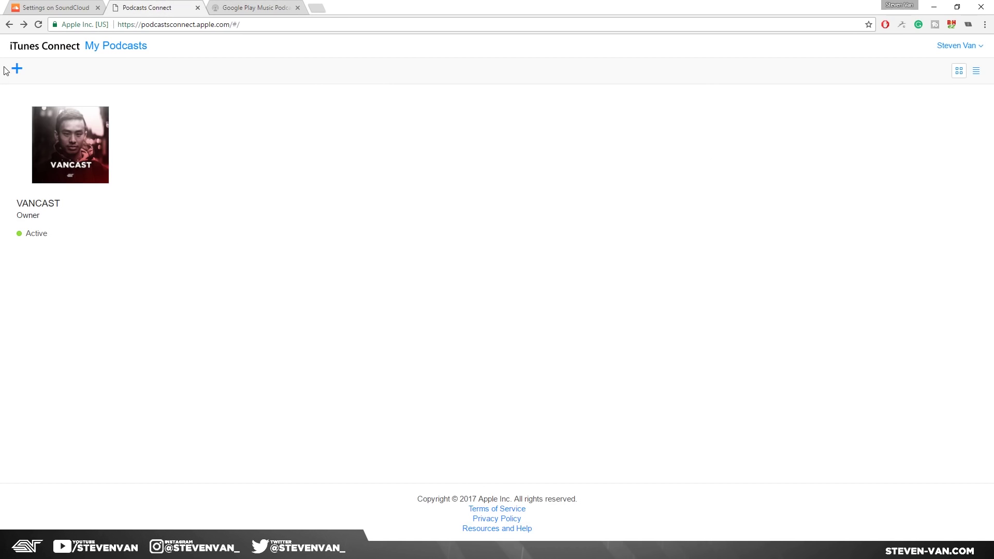
left_click(20, 69)
left_click(254, 7)
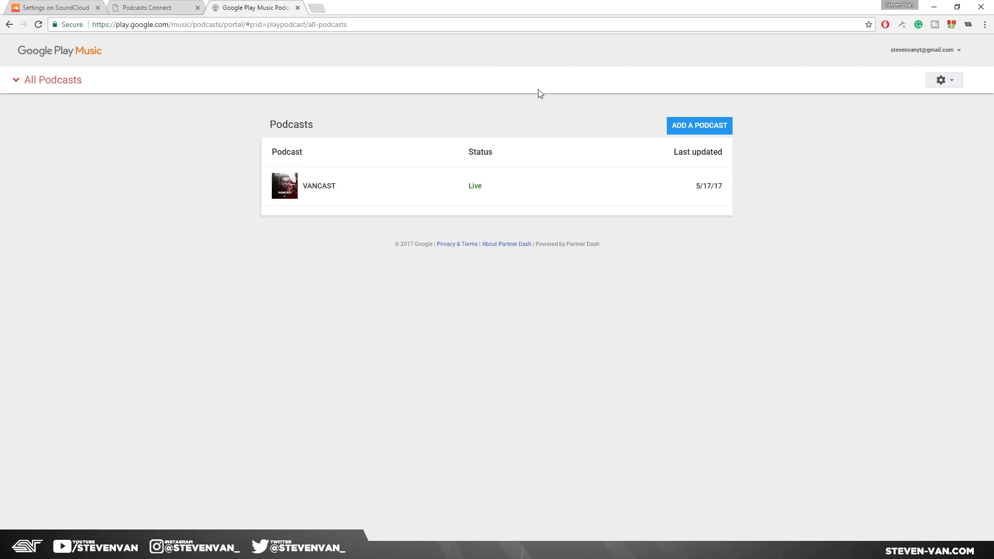
left_click(694, 126)
left_click(180, 7)
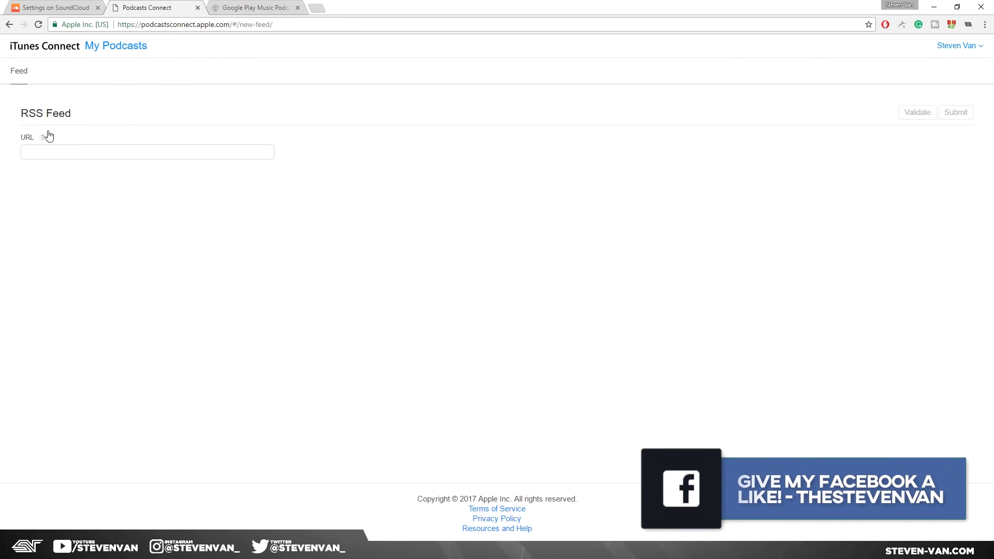
Paste the SoundCloud RSS feed address into Podcasts Connect's URL field and validate it
left_click(49, 7)
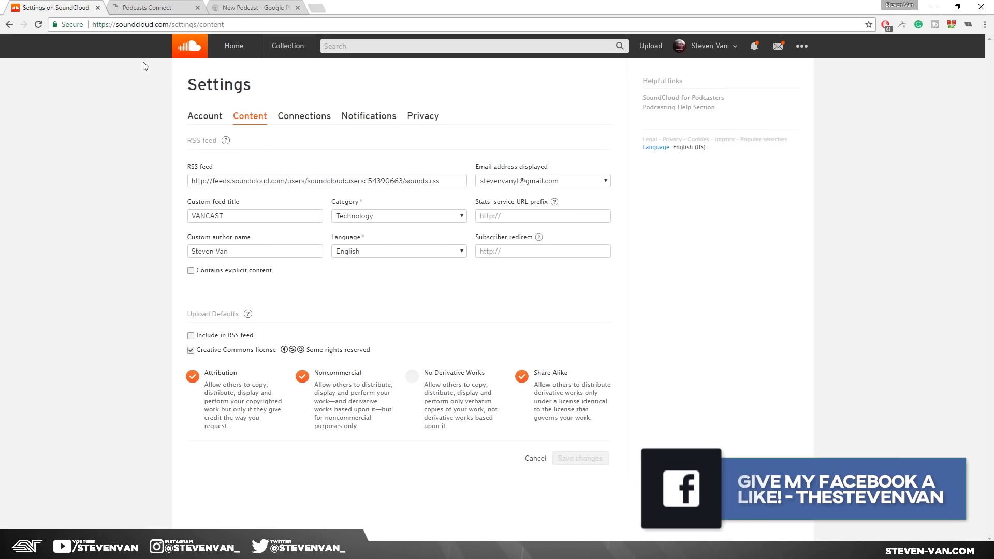
left_click(145, 7)
right_click(126, 156)
left_click(159, 218)
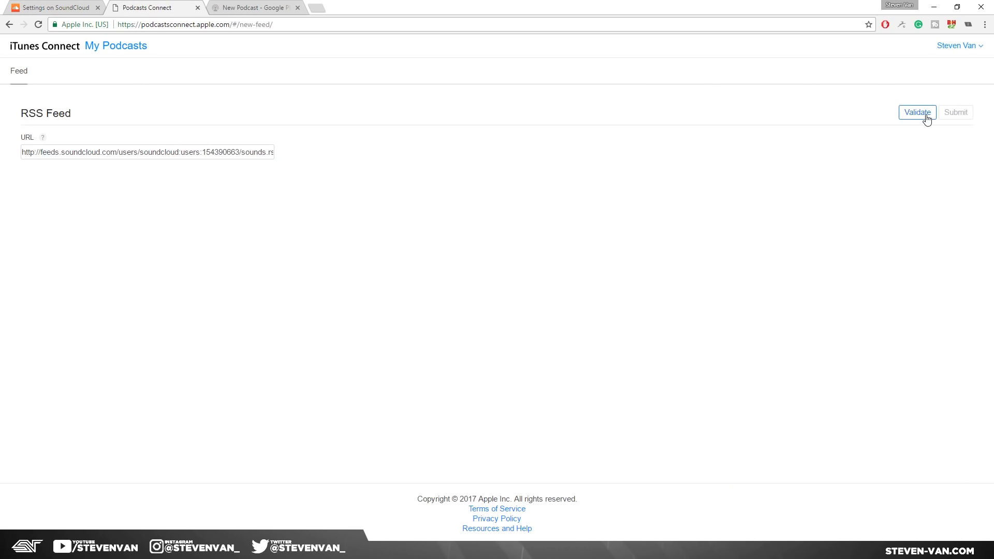
left_click(925, 115)
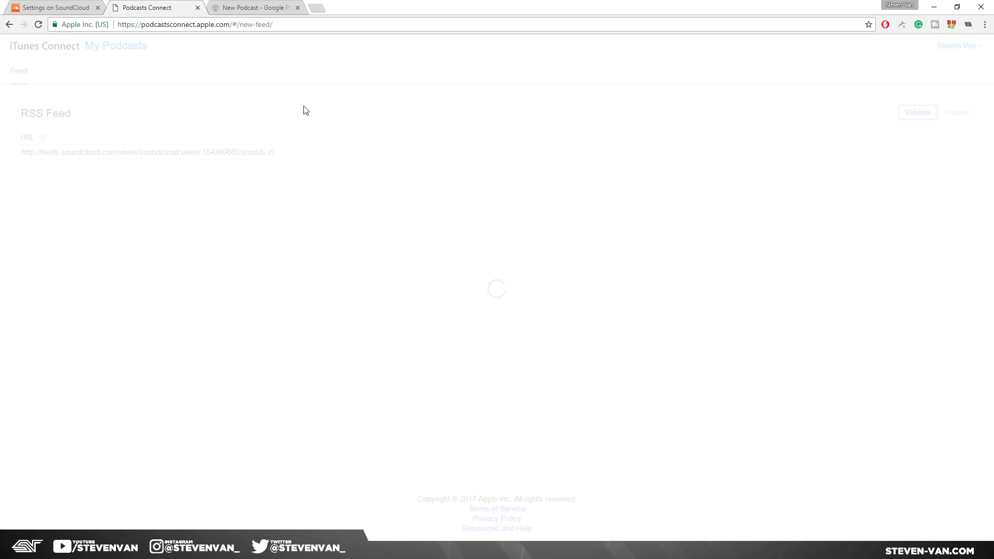
Agree to the Google Play Music podcast terms and continue
left_click(254, 7)
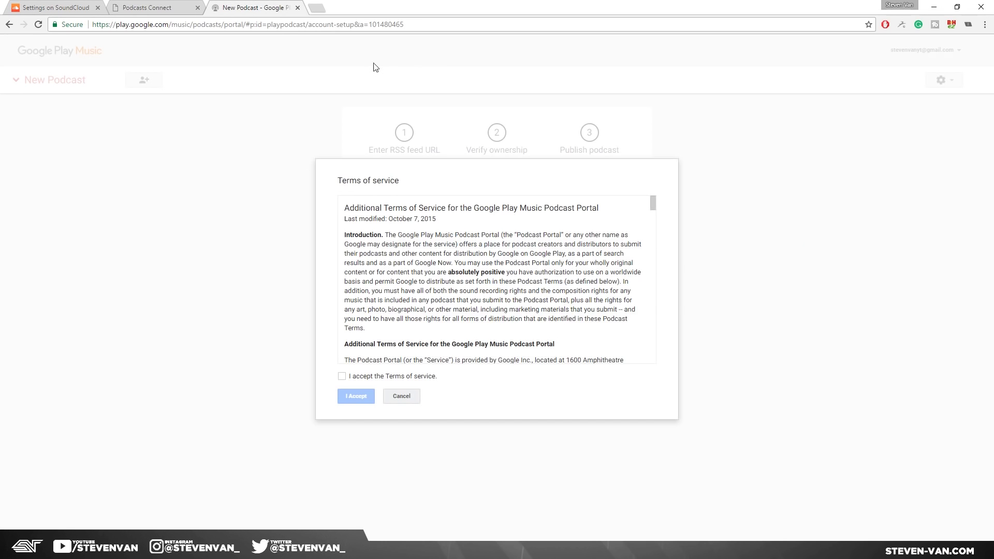
left_click(356, 378)
left_click(352, 398)
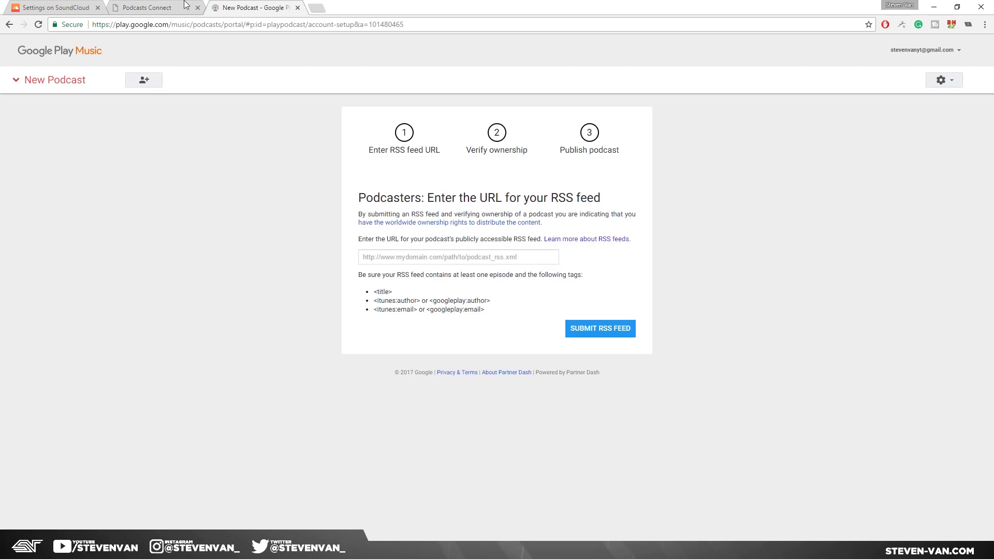
Review the error message in the Podcasts Connect validation result
left_click(150, 7)
left_click_drag(39, 107, 207, 117)
left_click(207, 118)
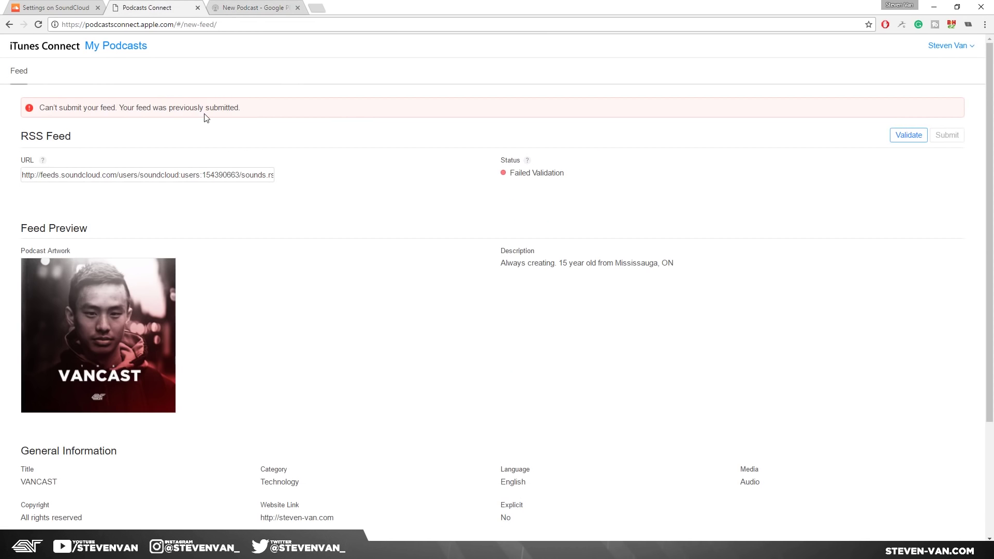
scroll(520, 393, "down", 1)
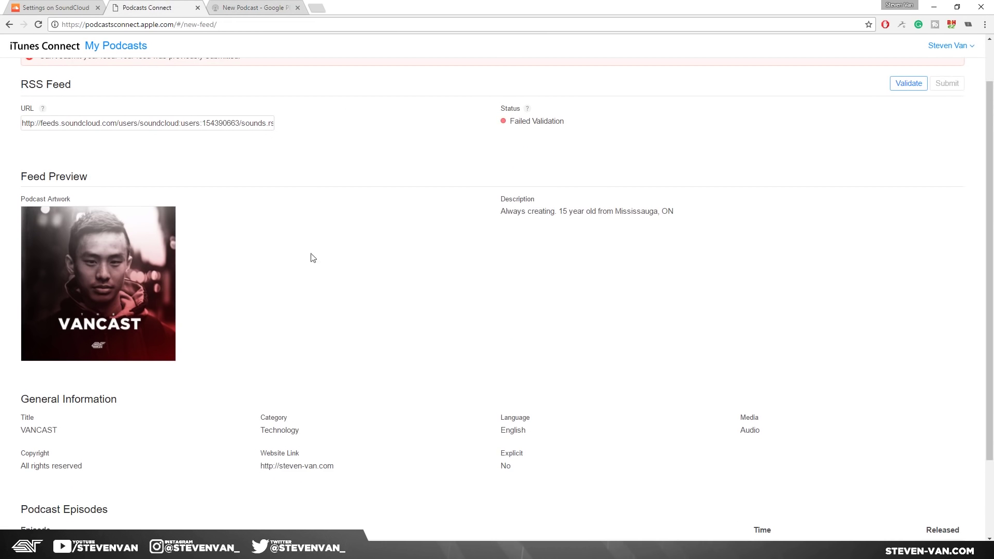
Paste the SoundCloud feed address into Google Play's RSS field and submit it, which is rejected as a duplicate
left_click(261, 7)
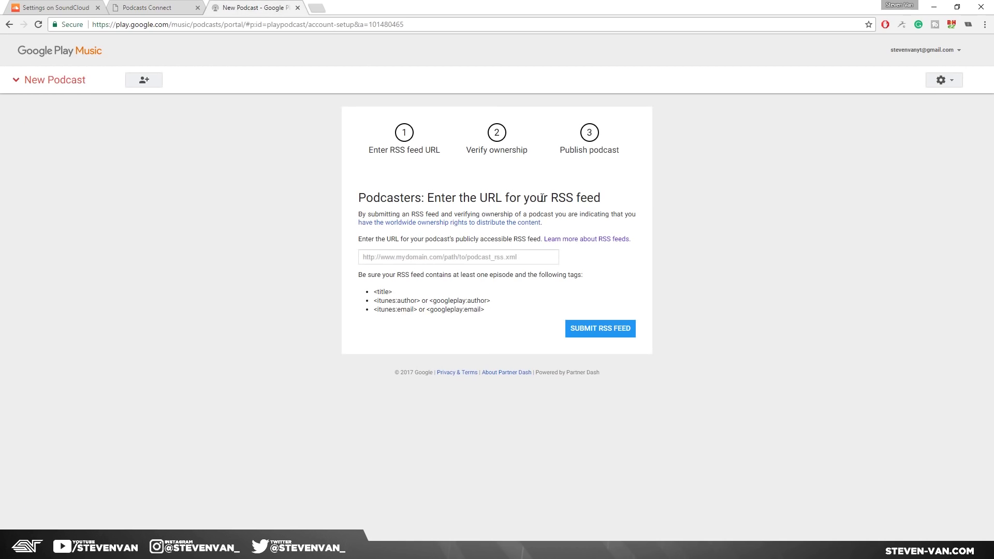
right_click(468, 263)
left_click(489, 324)
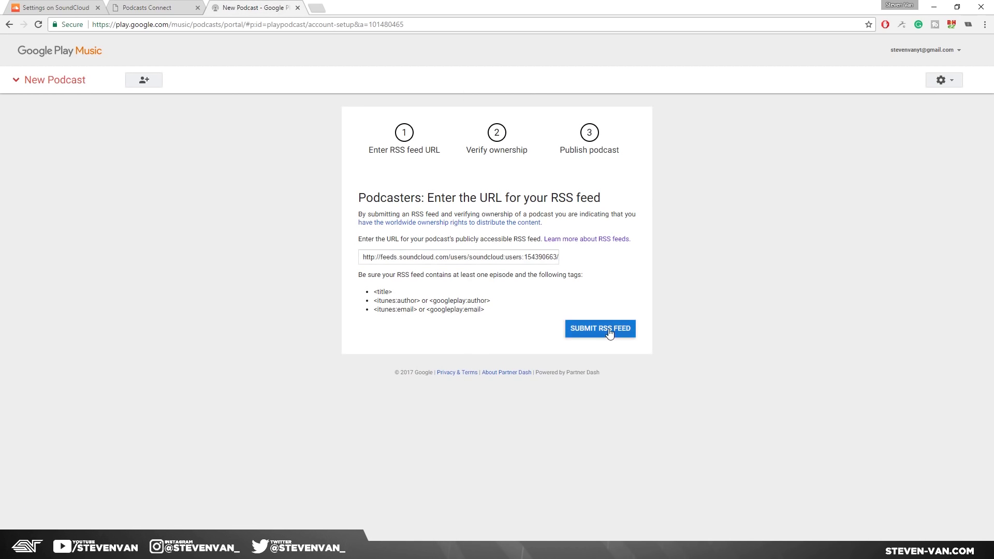
left_click(581, 327)
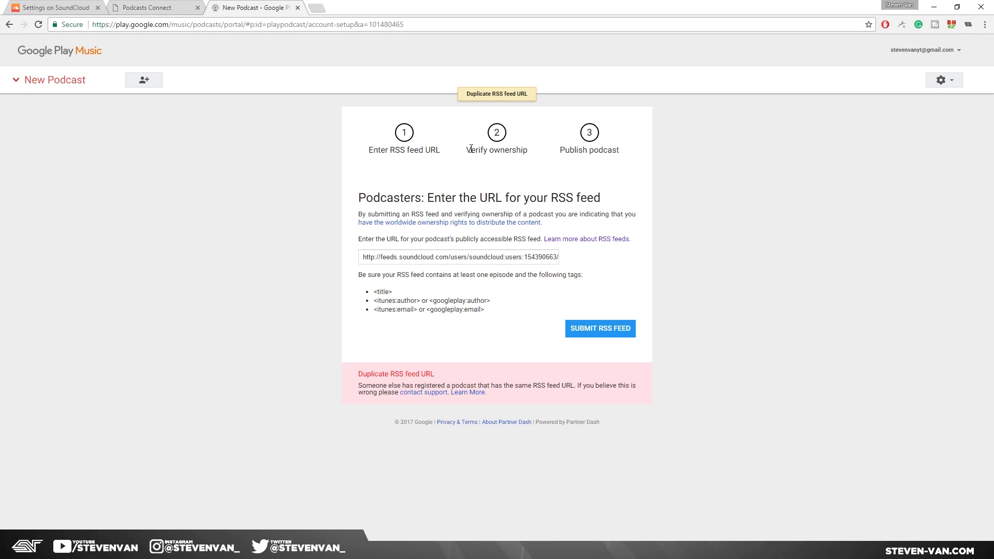
left_click_drag(465, 150, 635, 162)
left_click(529, 154)
left_click(634, 156)
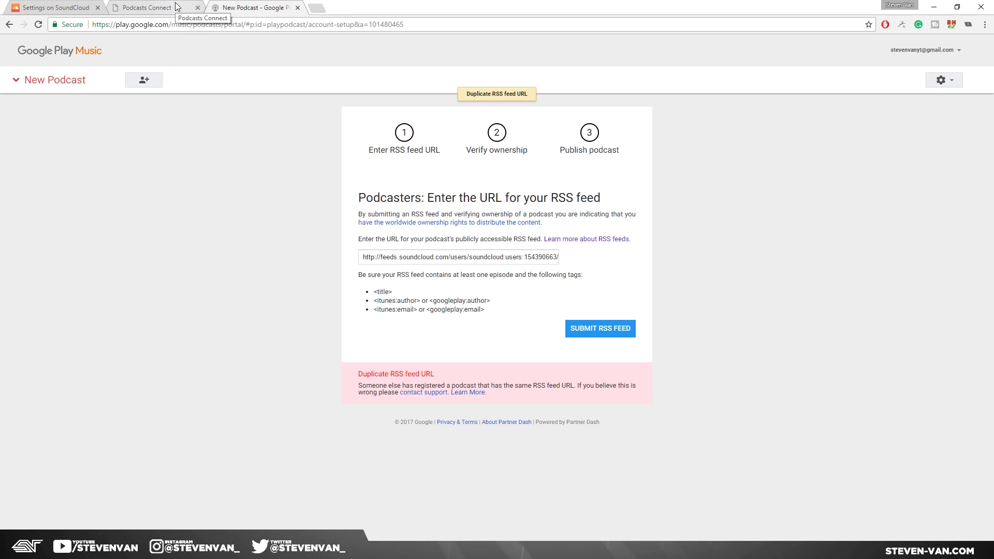
Open the SoundCloud profile with recent episodes, checking the Podcasts Connect and Google Play tabs
left_click(50, 6)
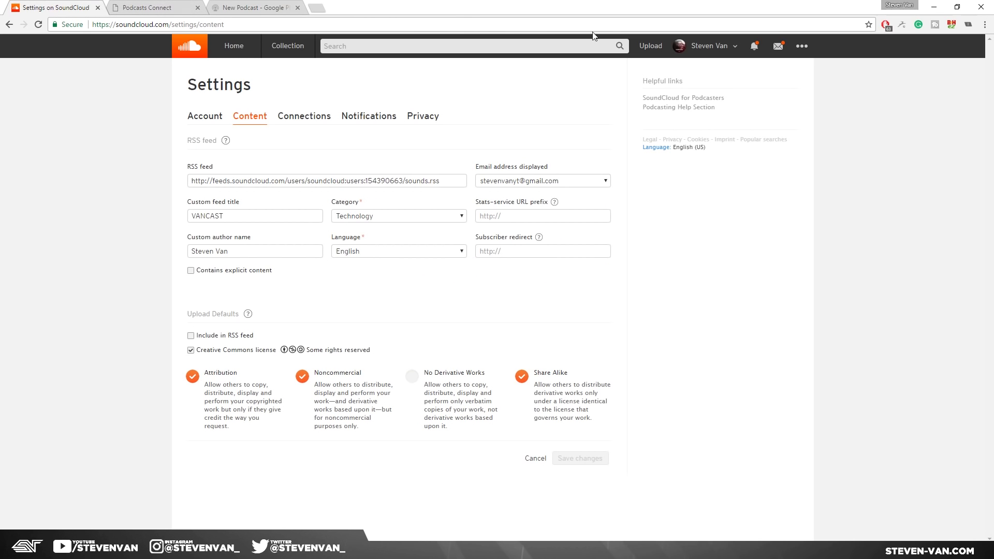
left_click(710, 49)
left_click(711, 66)
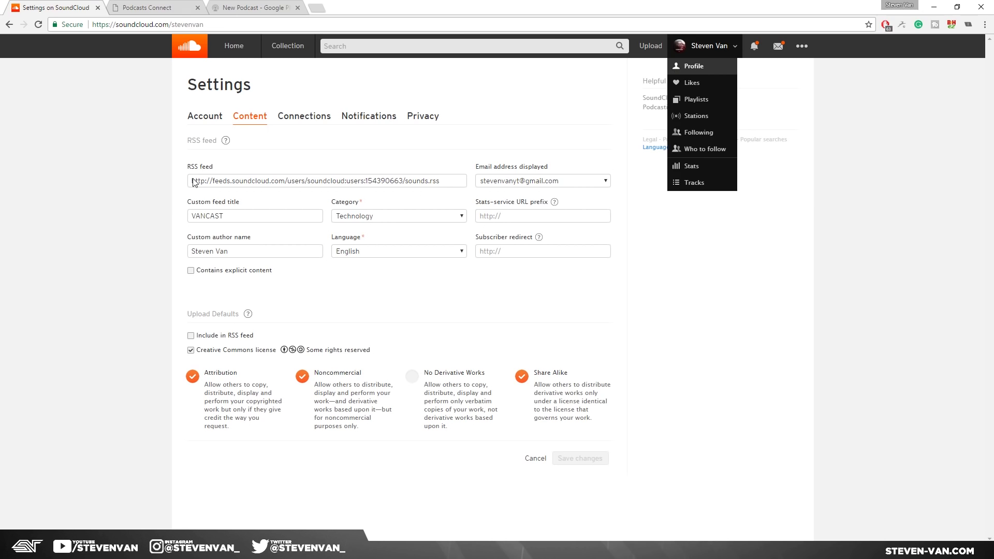
left_click(147, 7)
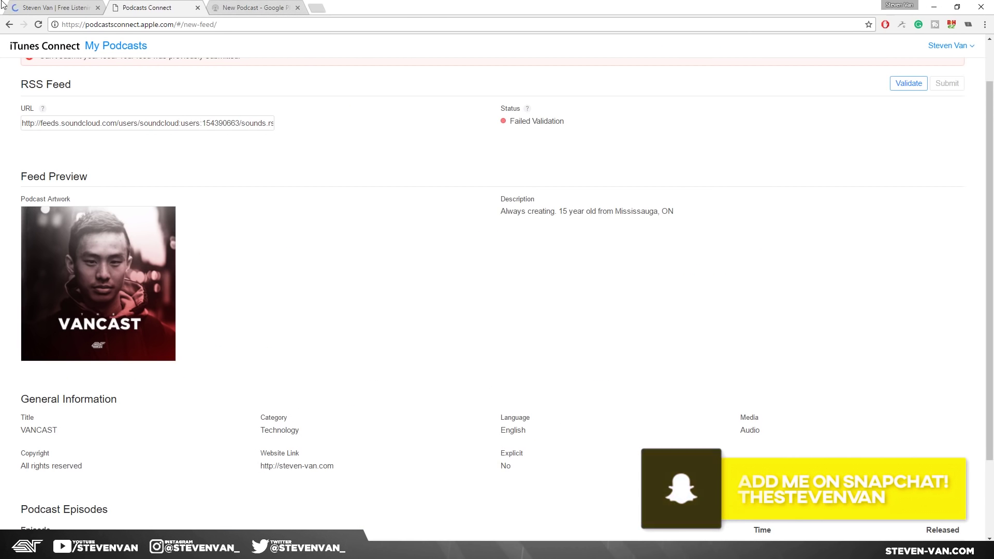
left_click(18, 7)
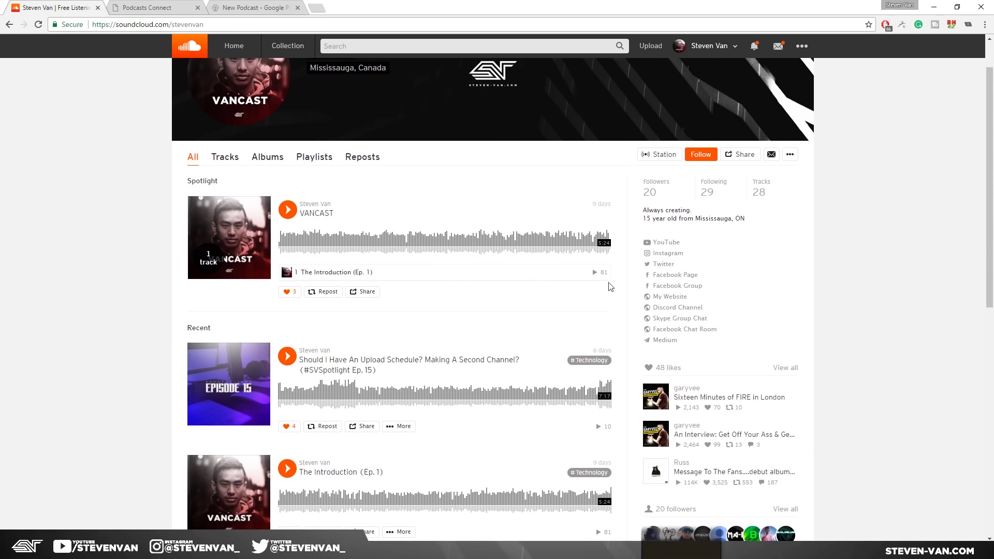
left_click(155, 7)
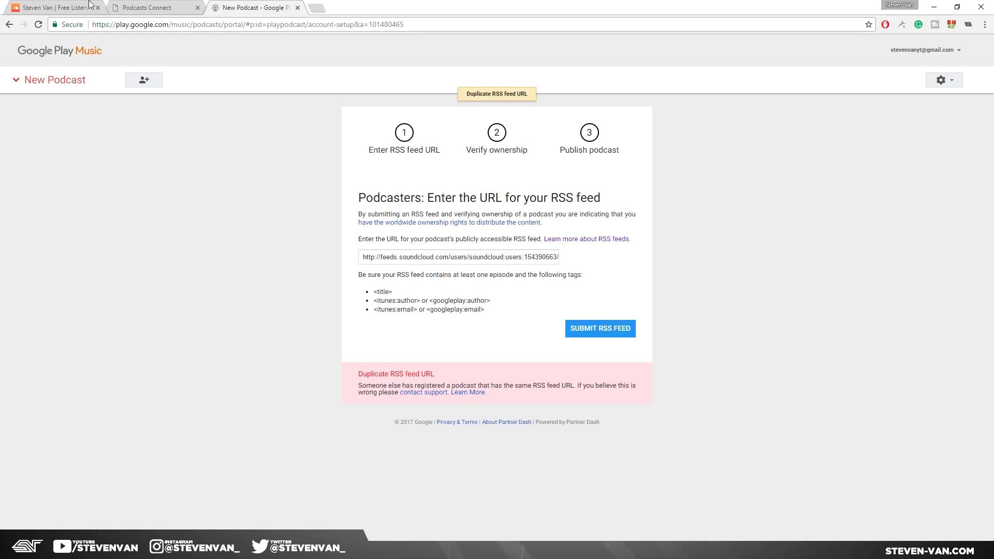
left_click(235, 6)
left_click(102, 5)
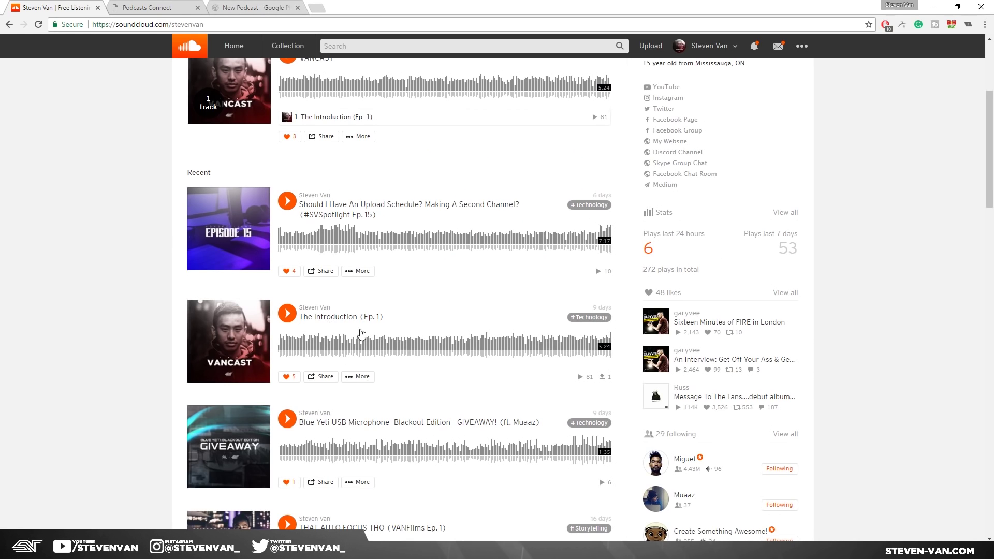
left_click(249, 7)
left_click(79, 6)
left_click(361, 272)
left_click(380, 322)
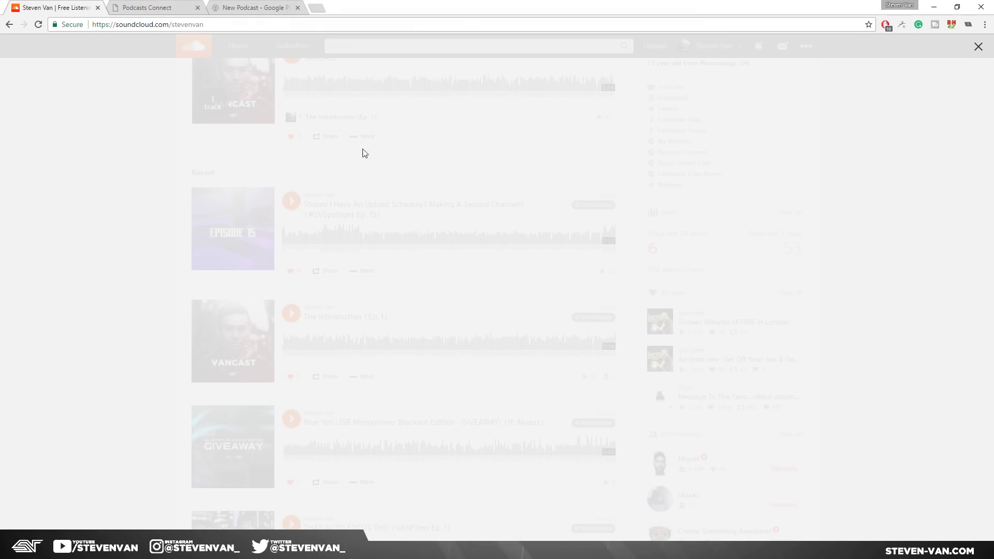
left_click(439, 130)
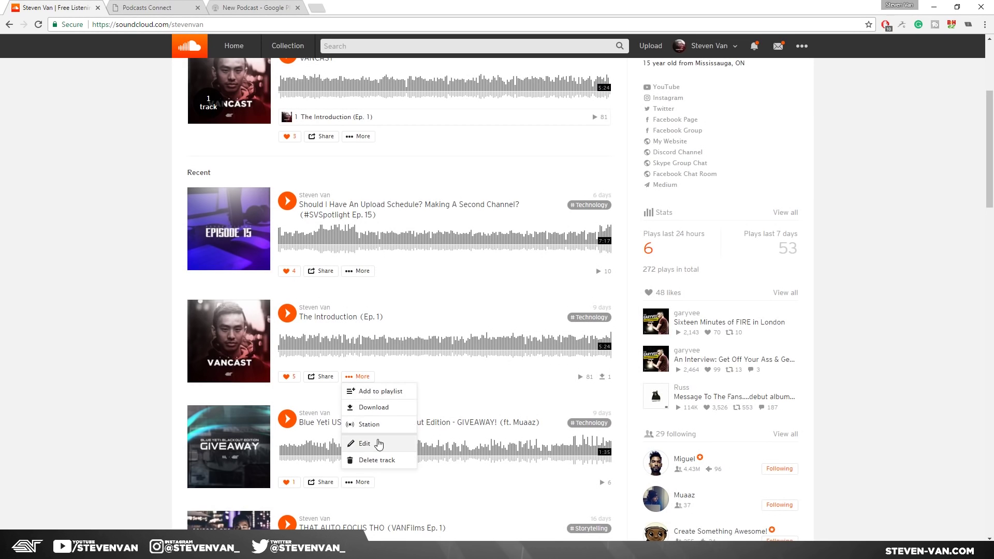
left_click(377, 442)
left_click(459, 124)
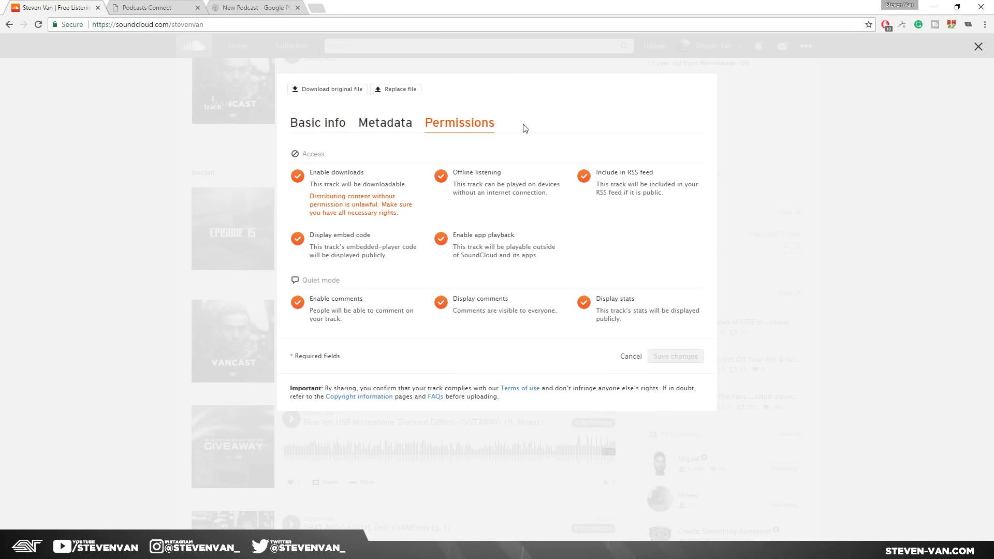
left_click(631, 356)
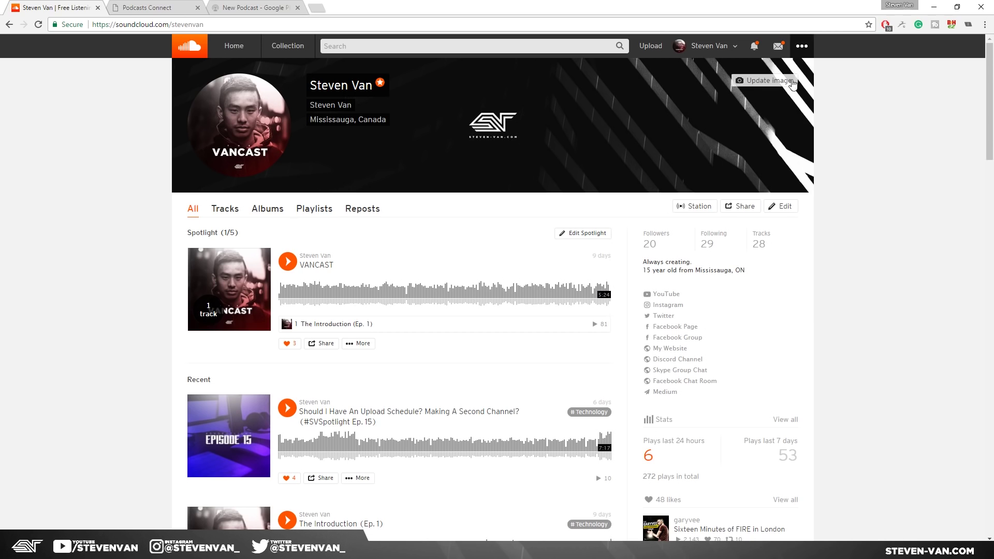
left_click(801, 46)
left_click(745, 283)
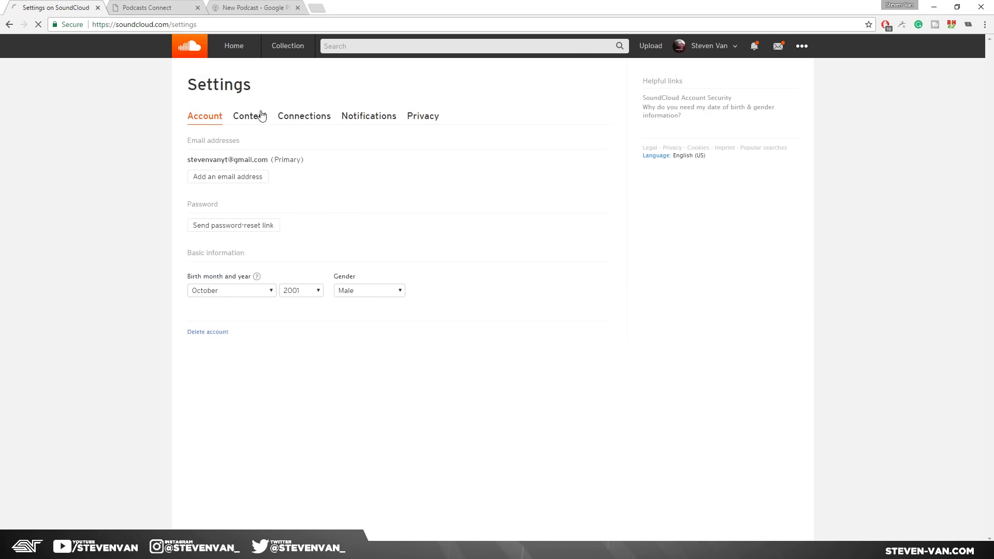
left_click(258, 113)
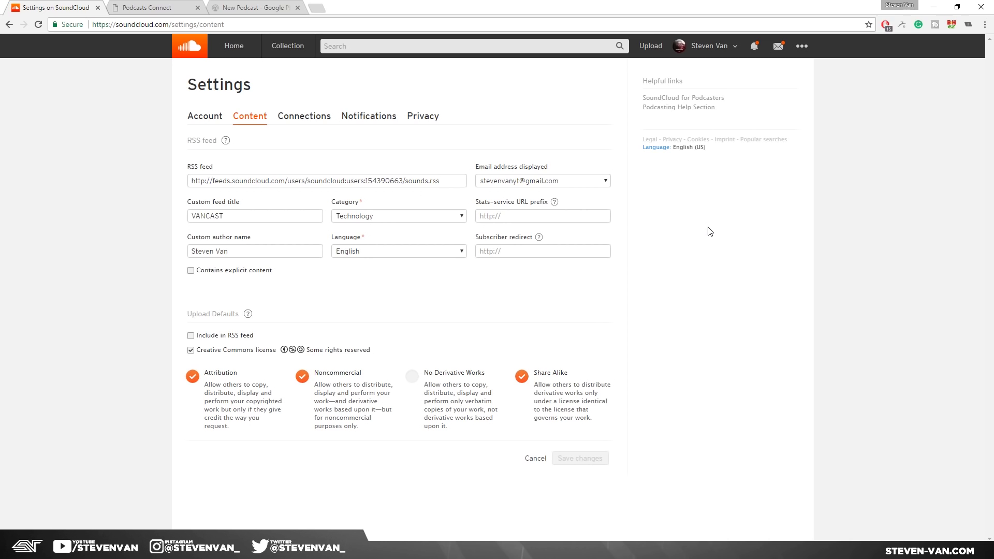
left_click(709, 45)
left_click(688, 66)
scroll(414, 295, "down", 1)
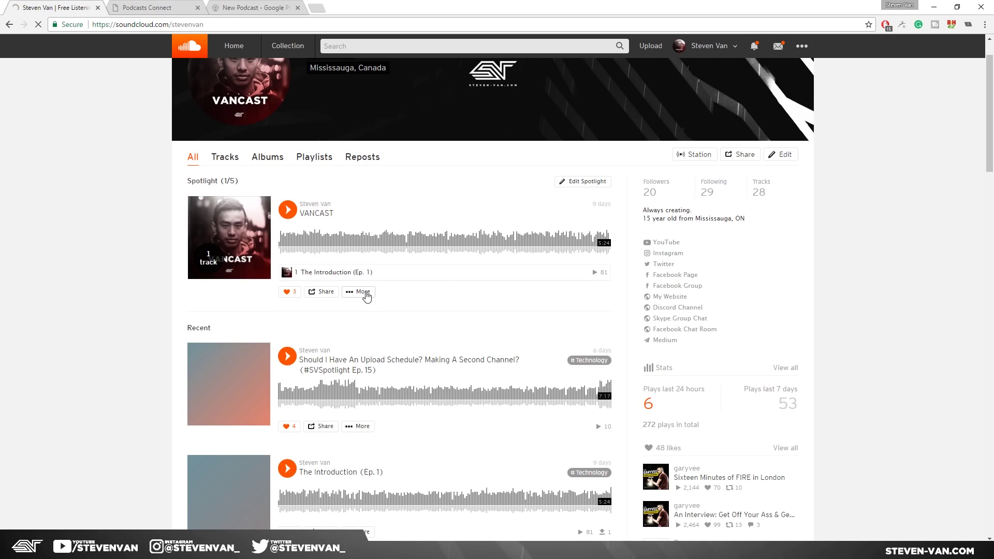
left_click(365, 293)
left_click(371, 308)
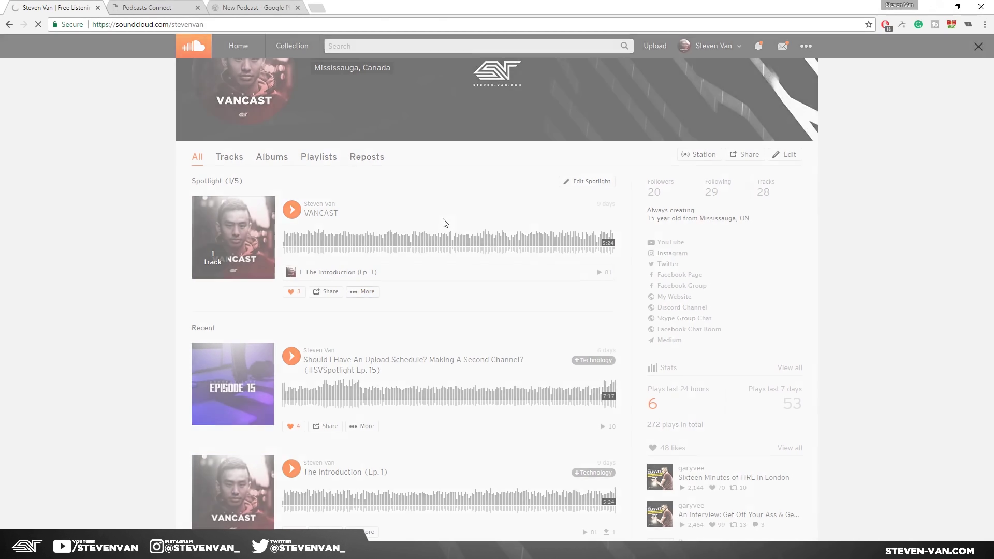
key("Escape")
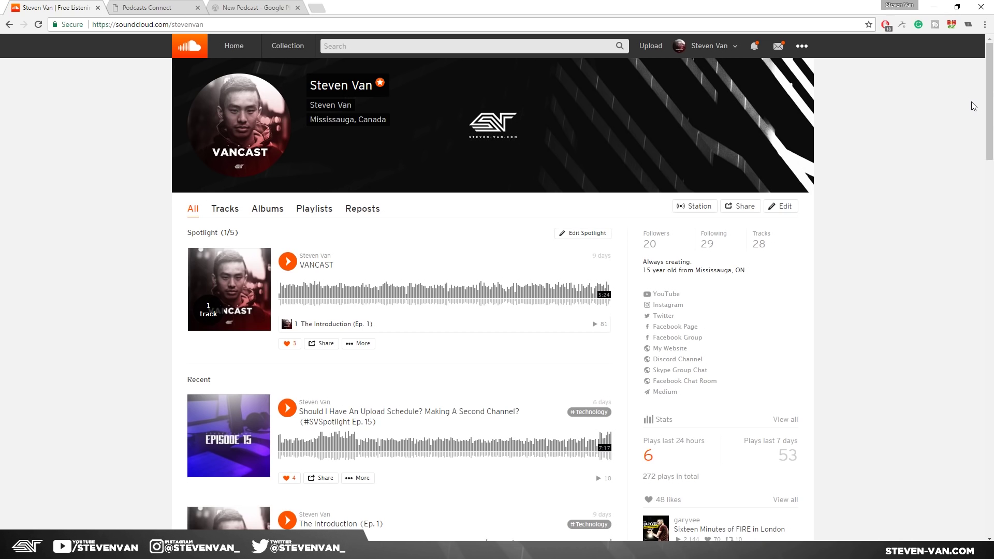
Open the Subscriptions page showing the Pro Unlimited plan renewing Jun 6, 2017
left_click(802, 45)
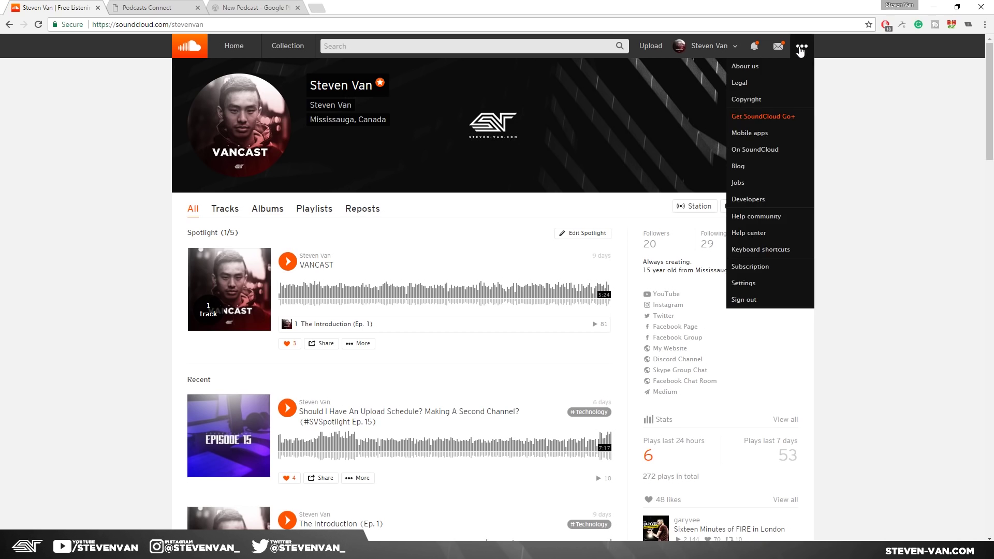
left_click(745, 248)
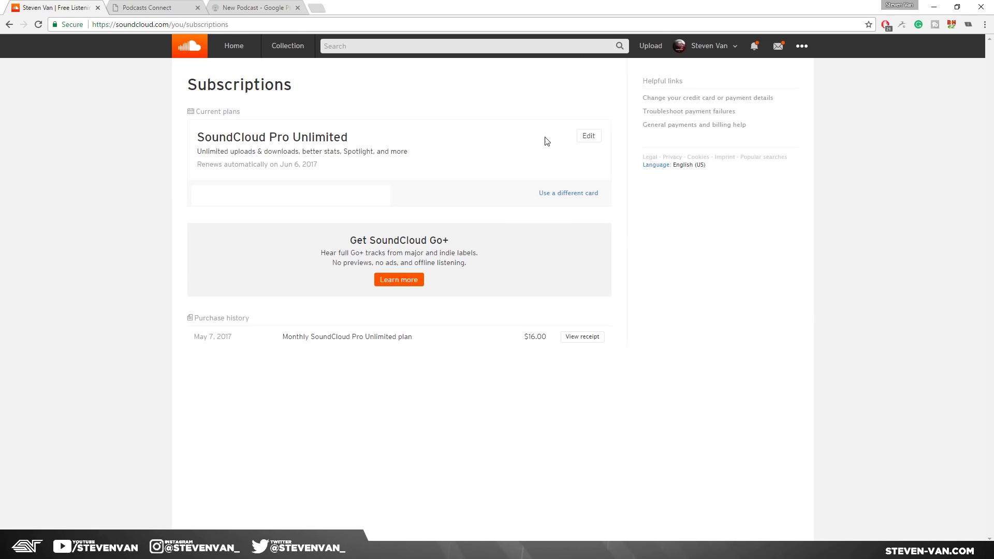